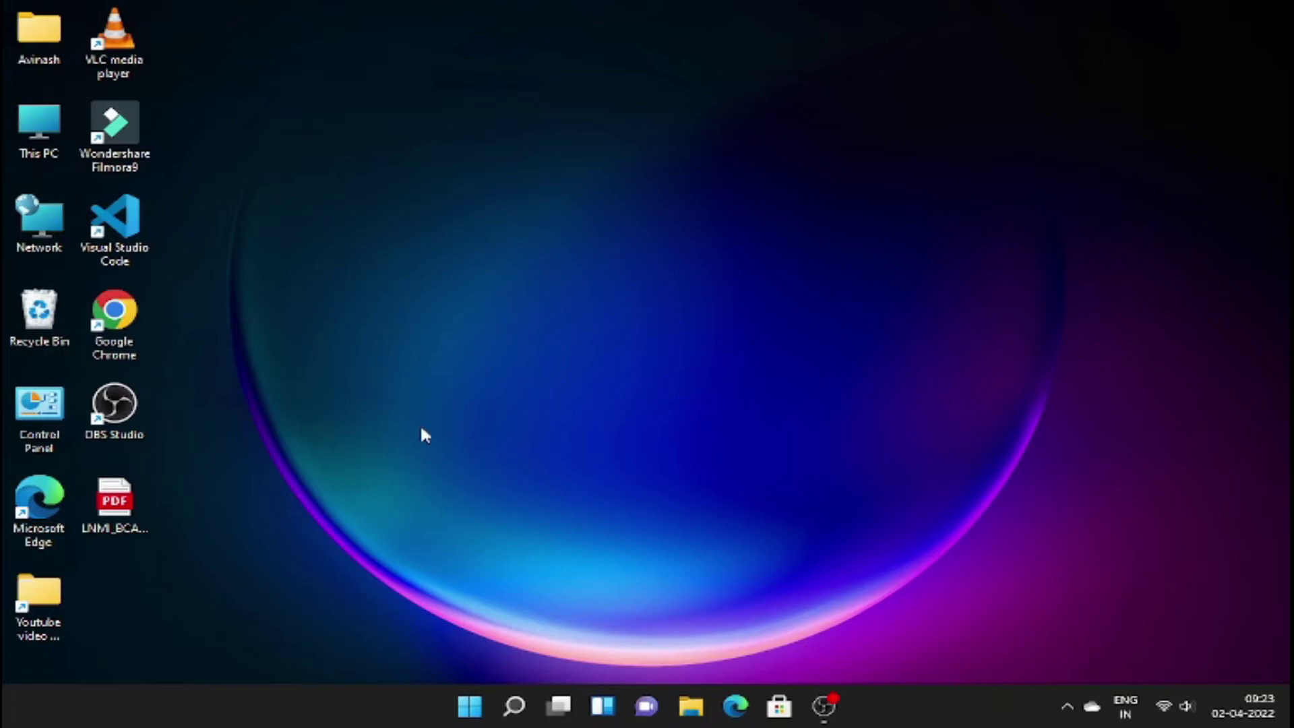
Switch to Google Chrome, search for "window 11" and open Microsoft's Download Windows 11 page
{"action": "double_click", "coordinate": [114, 317]}
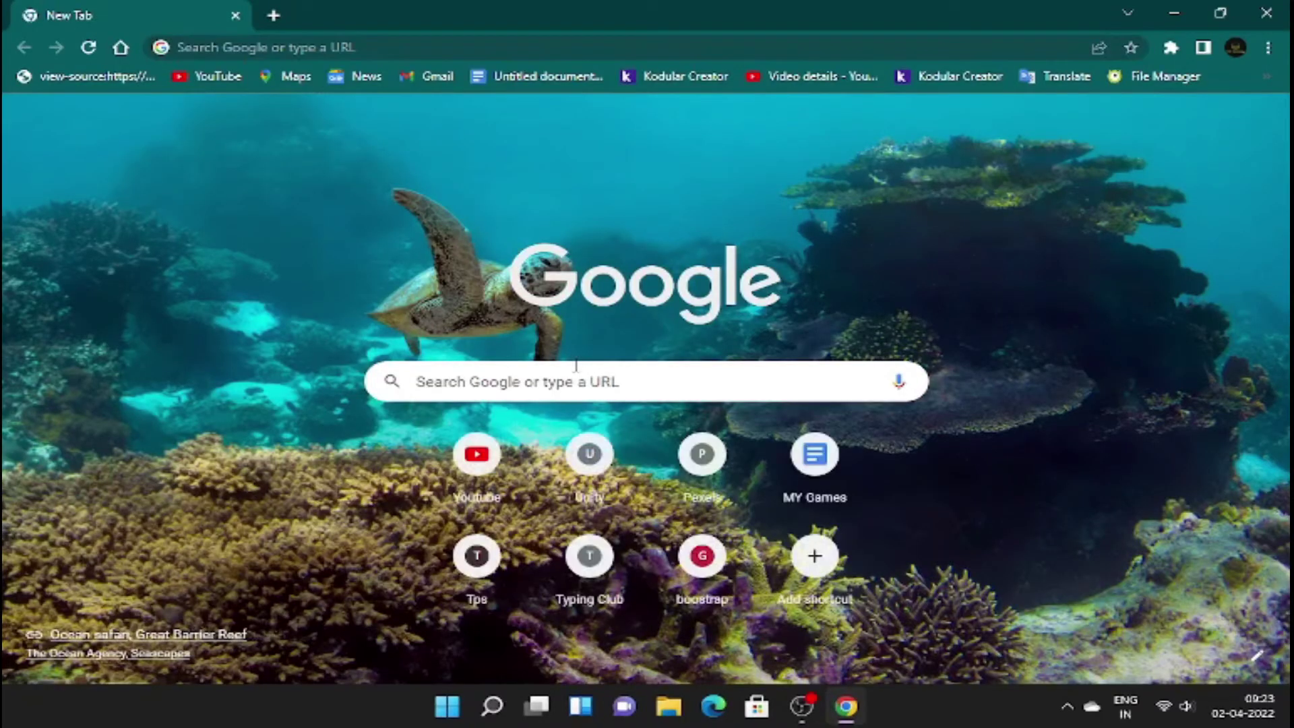
{"action": "left_click", "coordinate": [576, 368]}
{"action": "type", "text": "w"}
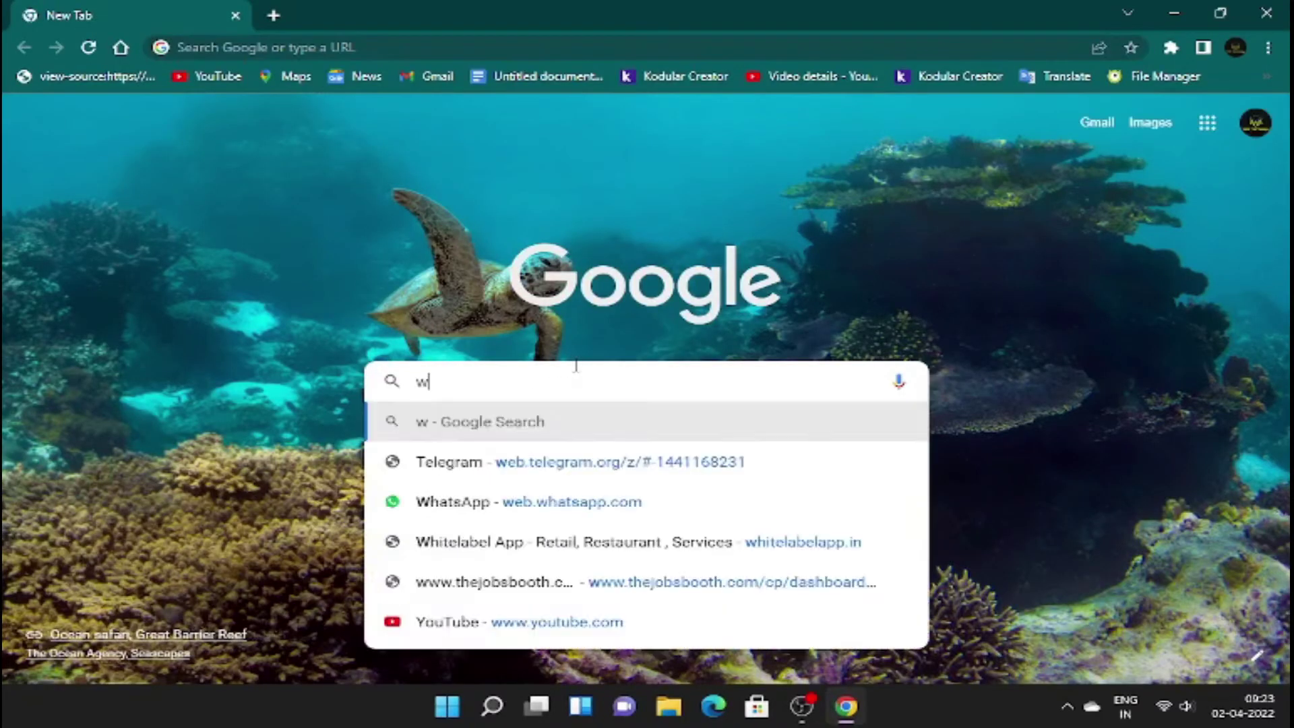
{"action": "type", "text": "indow "}
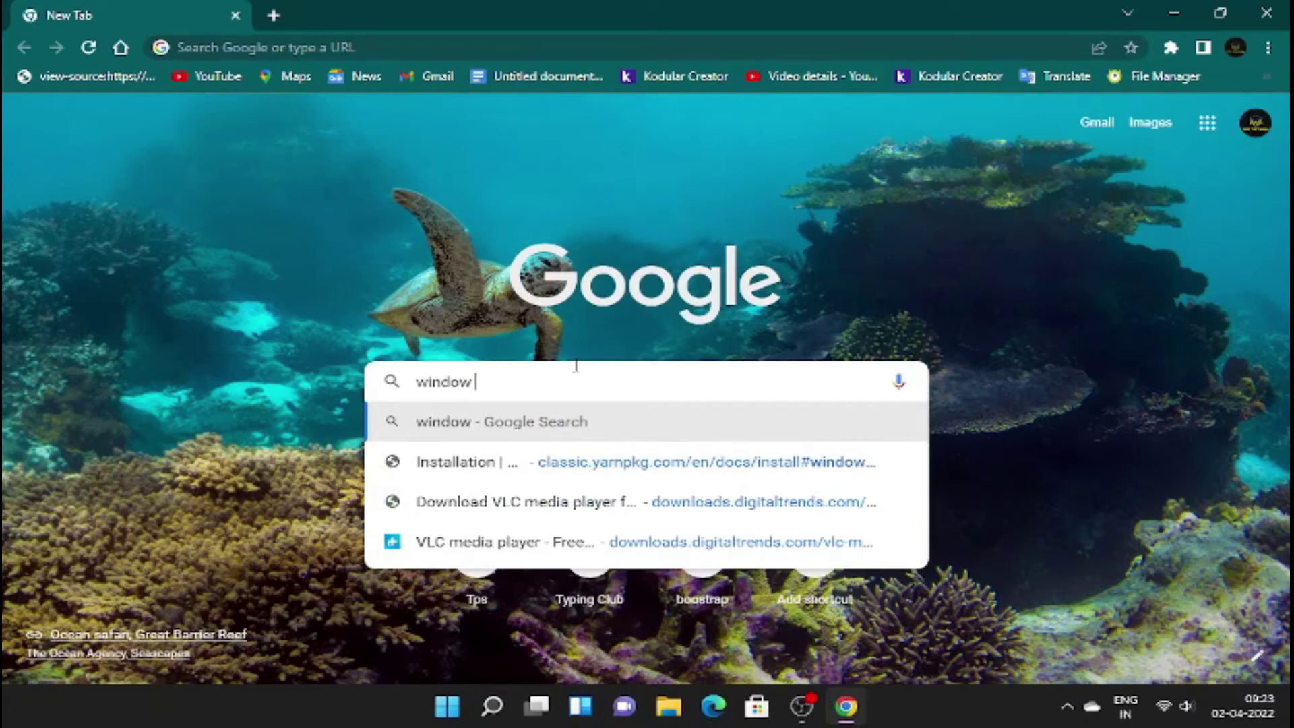
{"action": "type", "text": "11"}
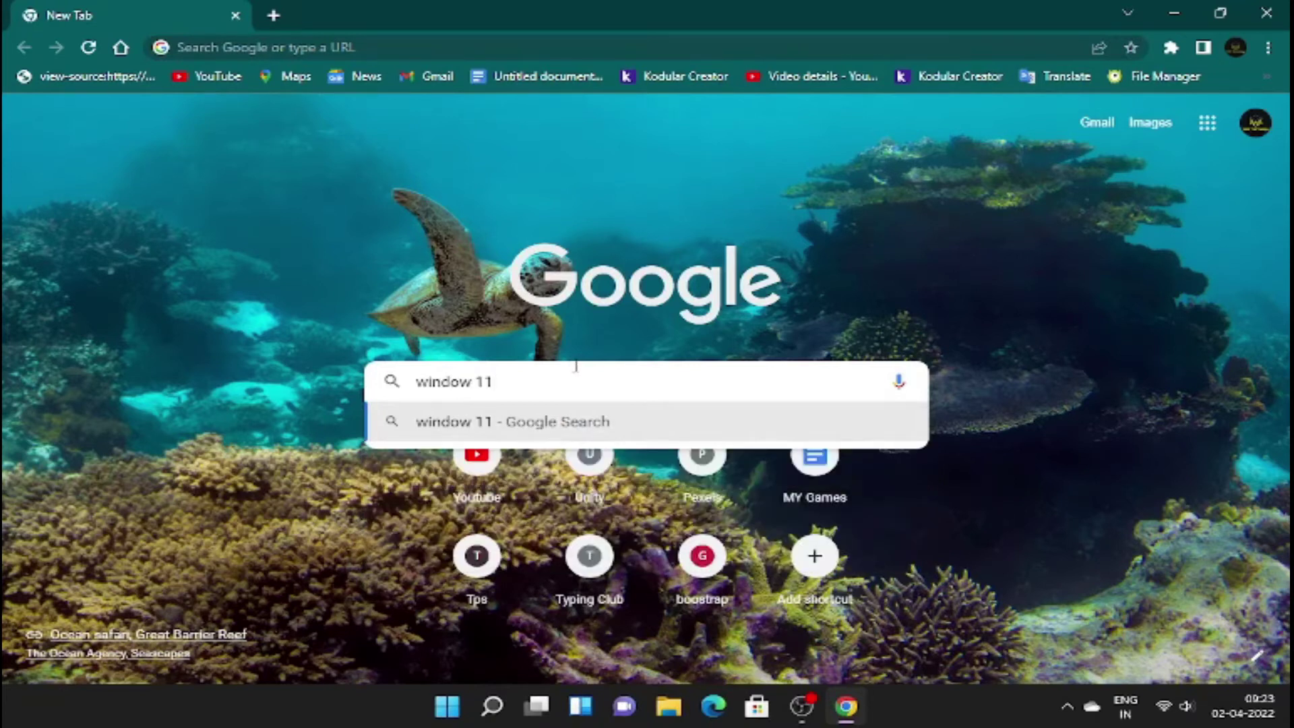
{"action": "key", "text": "Return"}
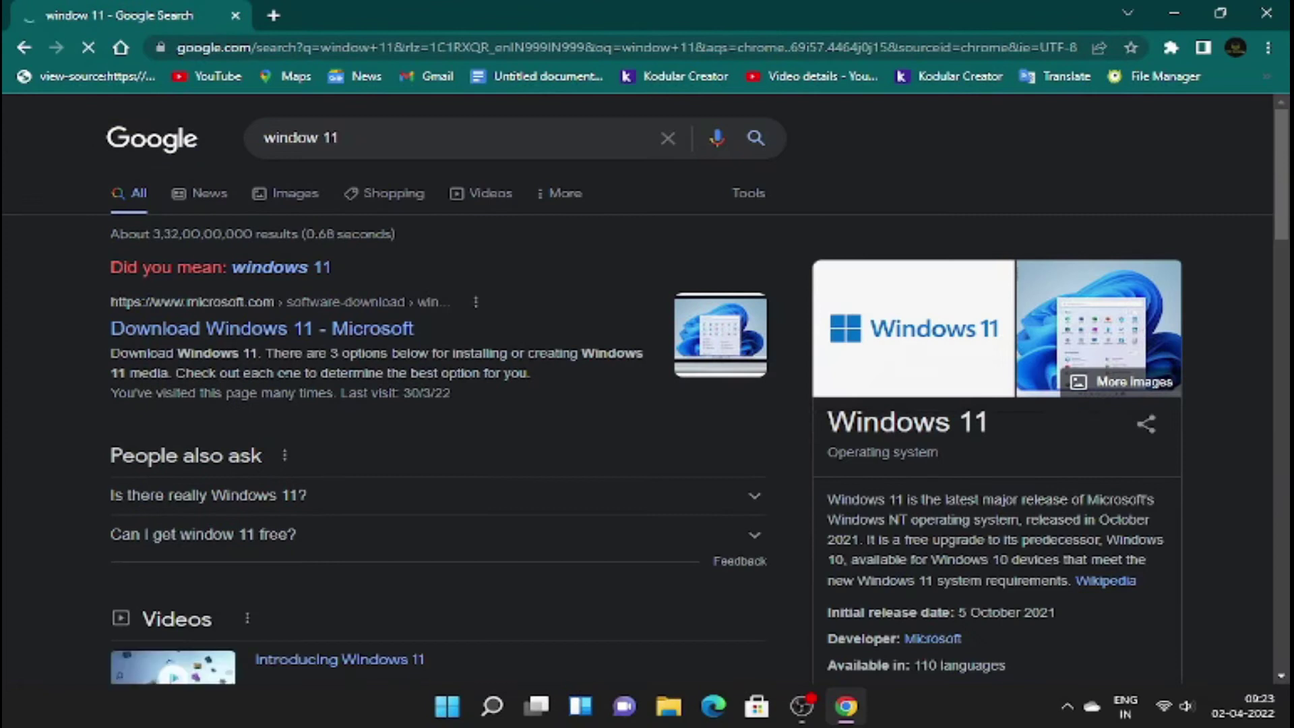
{"action": "left_click", "coordinate": [312, 332]}
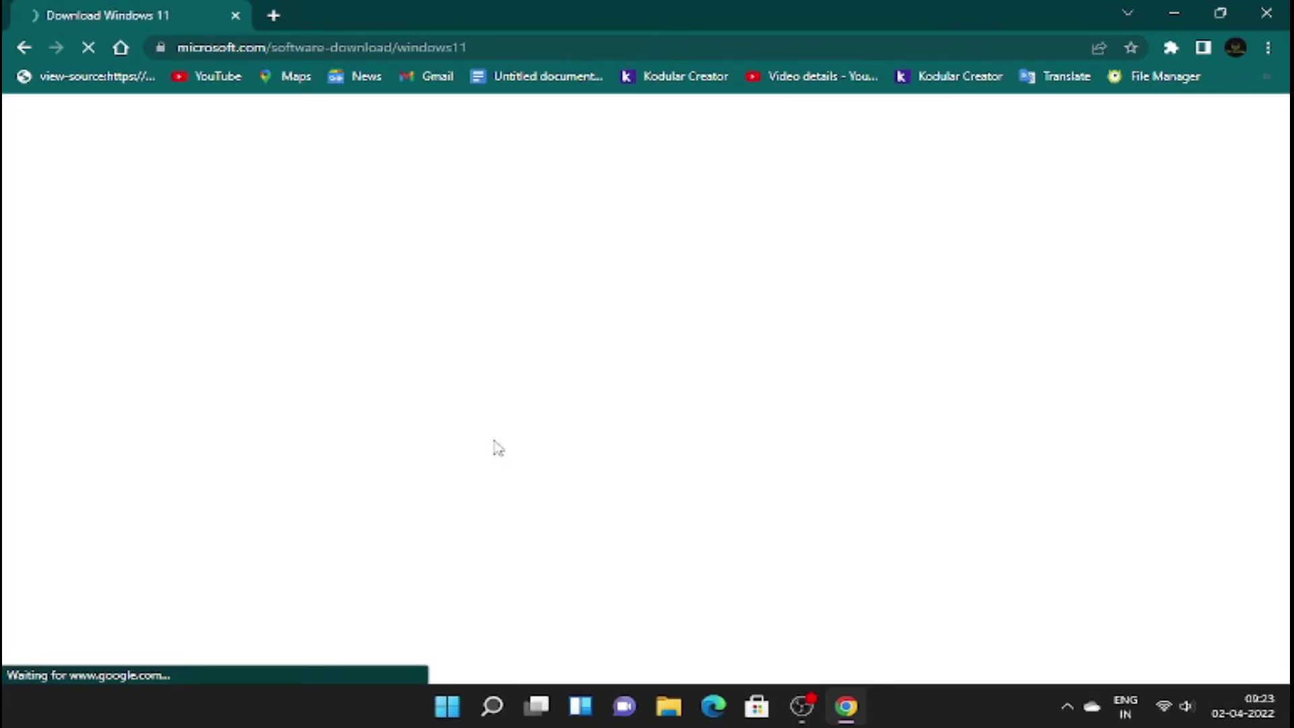
Request the Windows 11 (multi-edition ISO) disk image and view the available product languages without choosing one
{"action": "scroll", "coordinate": [546, 453], "scroll_direction": "down", "scroll_amount": 6}
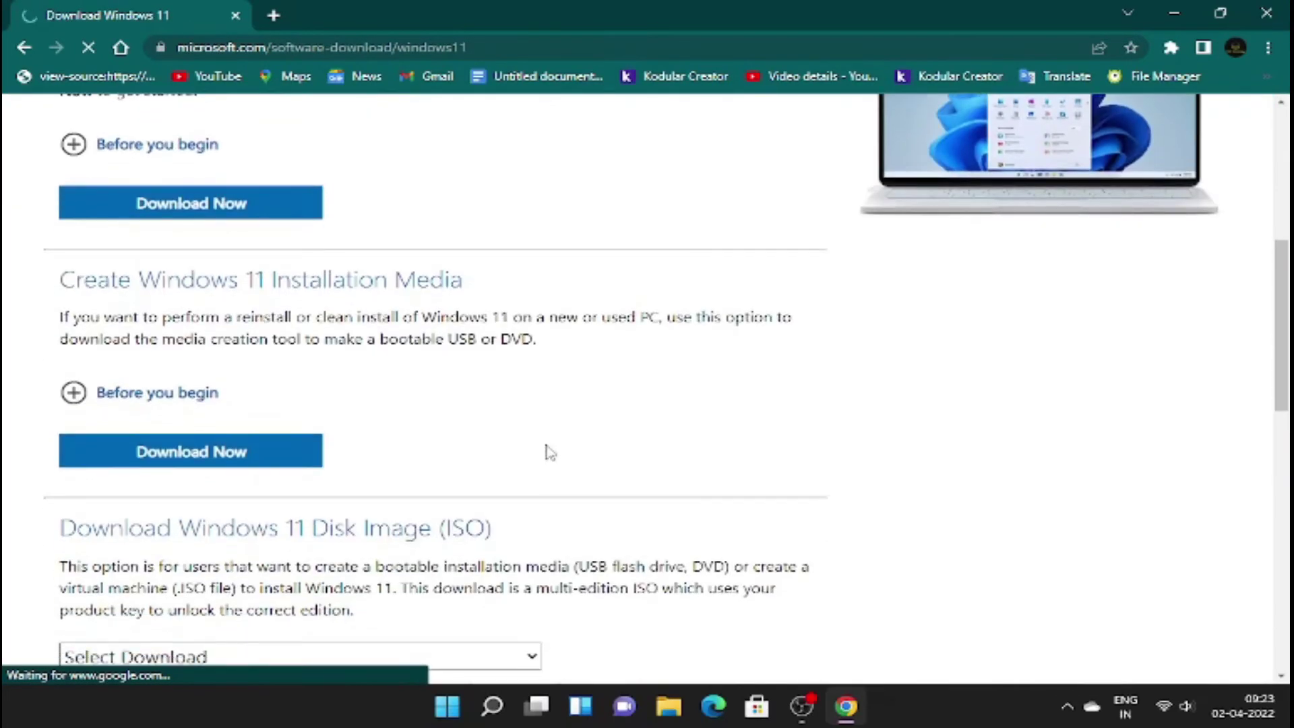
{"action": "scroll", "coordinate": [419, 503], "scroll_direction": "down", "scroll_amount": 3}
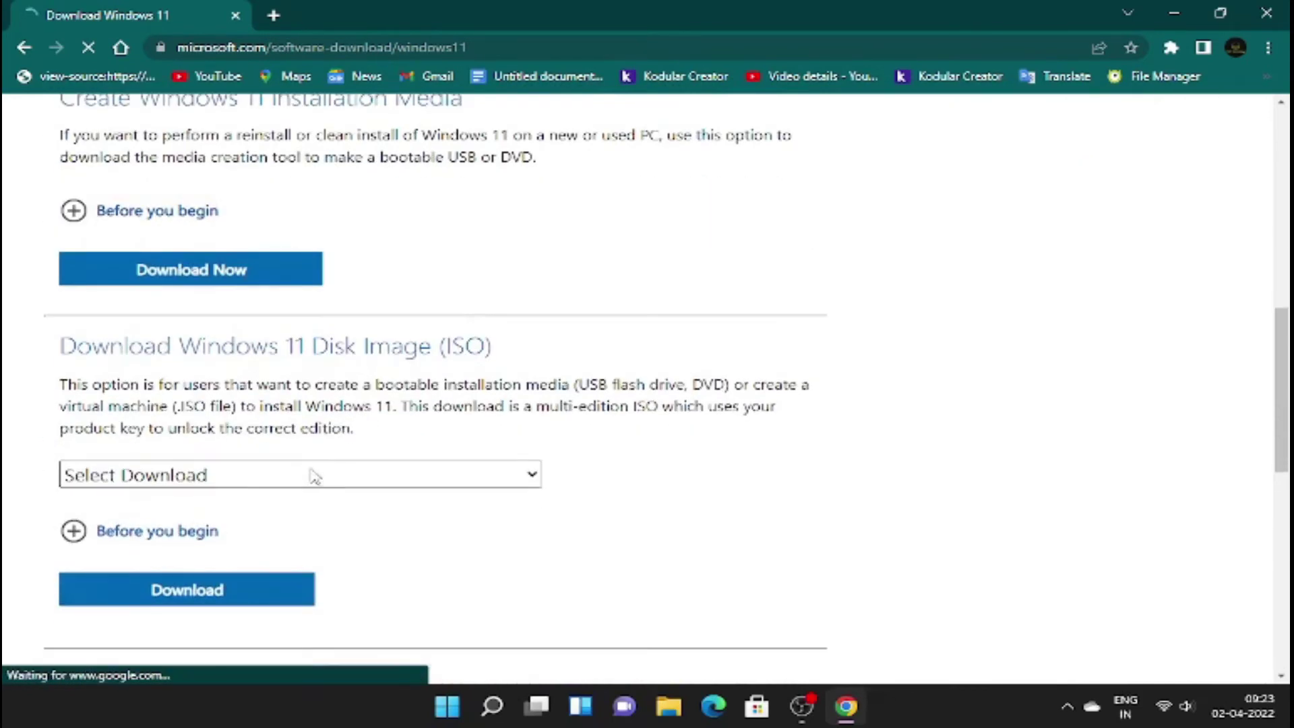
{"action": "left_click", "coordinate": [408, 480]}
{"action": "left_click", "coordinate": [354, 527]}
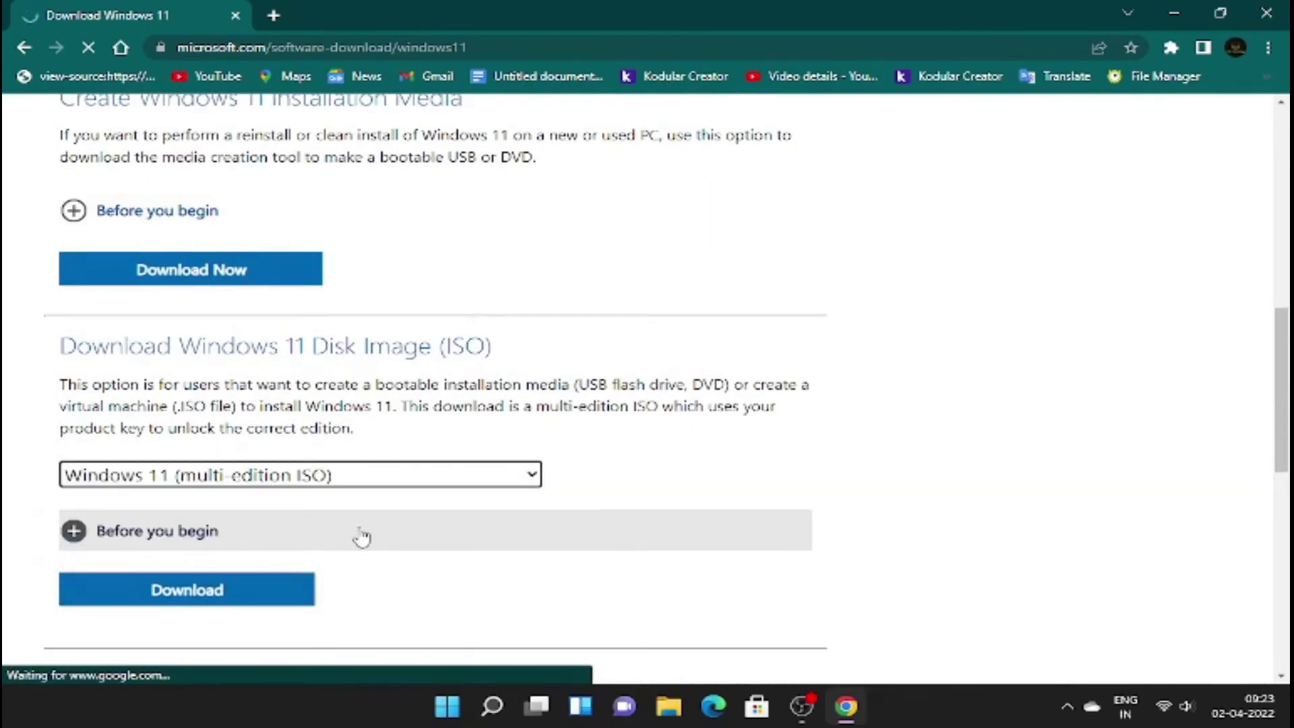
{"action": "left_click", "coordinate": [260, 589]}
{"action": "scroll", "coordinate": [263, 589], "scroll_direction": "down", "scroll_amount": 5}
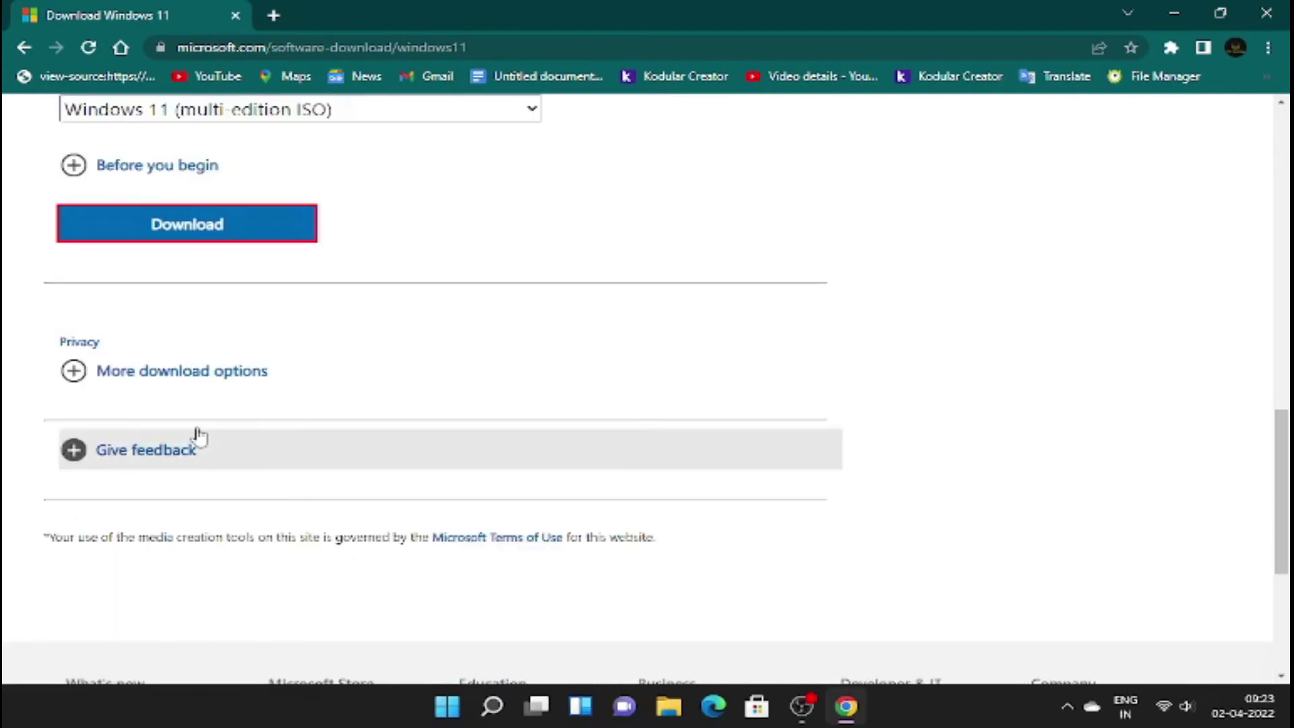
{"action": "left_click", "coordinate": [273, 407]}
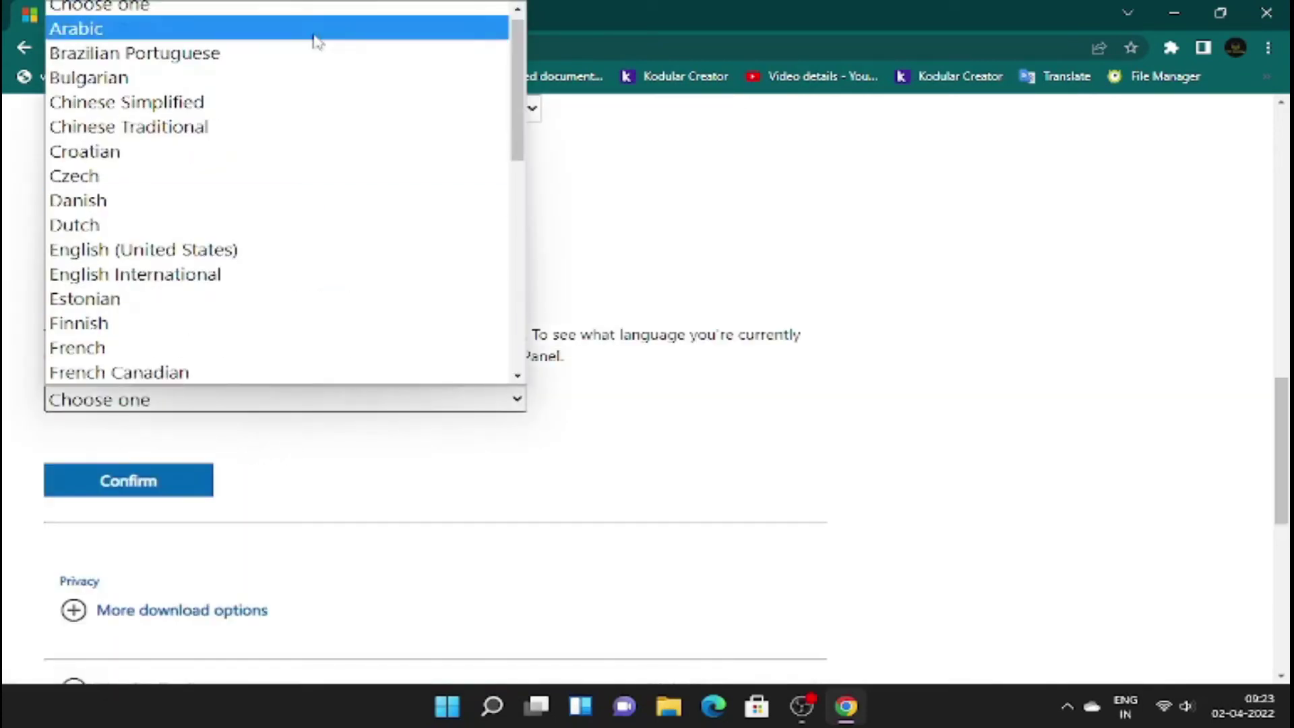
{"action": "left_click", "coordinate": [693, 283]}
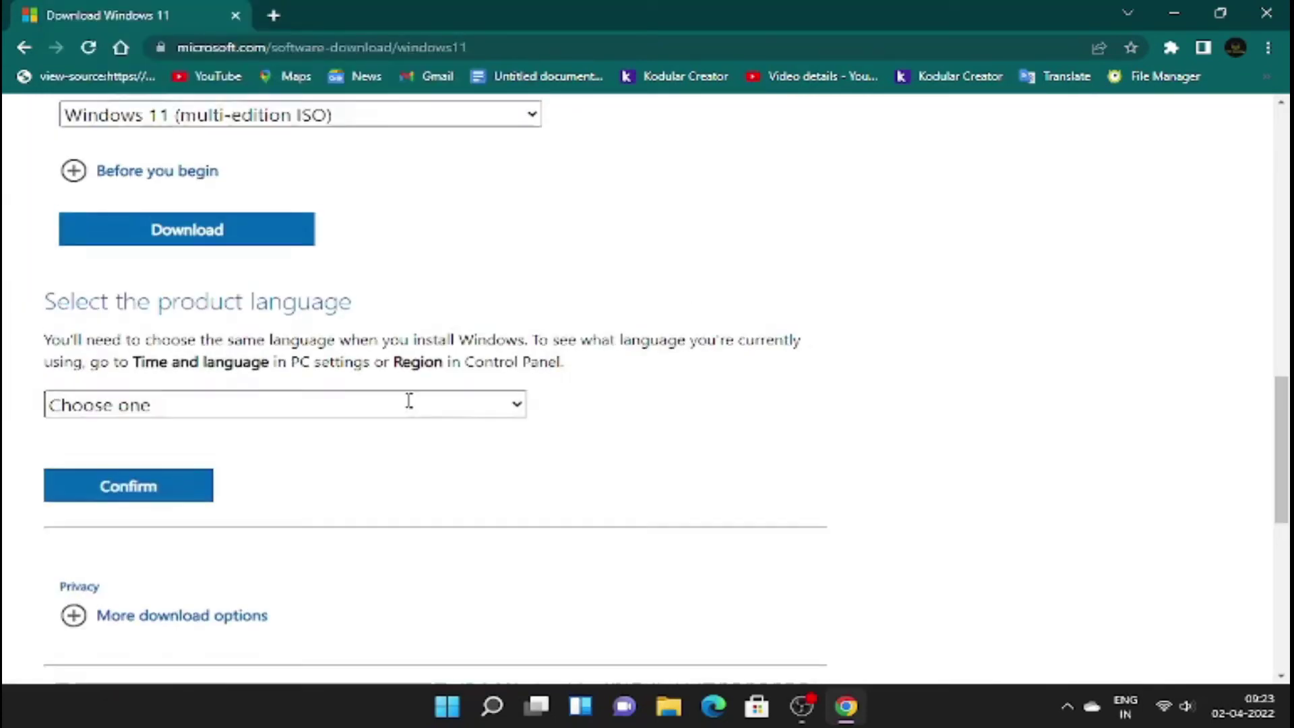
Download the media creation tool from the Create Windows 11 Installation Media section
{"action": "scroll", "coordinate": [409, 400], "scroll_direction": "up", "scroll_amount": 15}
{"action": "scroll", "coordinate": [448, 398], "scroll_direction": "down", "scroll_amount": 5}
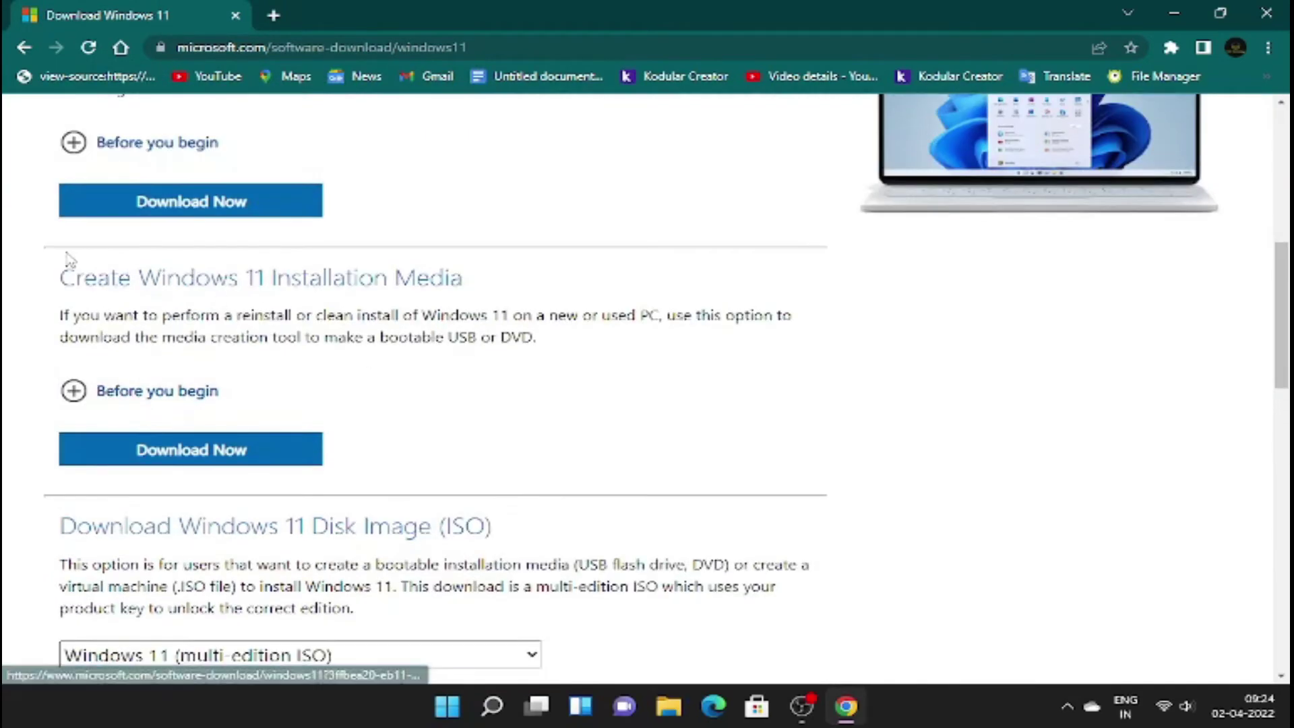
{"action": "left_click_drag", "start_coordinate": [60, 277], "coordinate": [499, 286]}
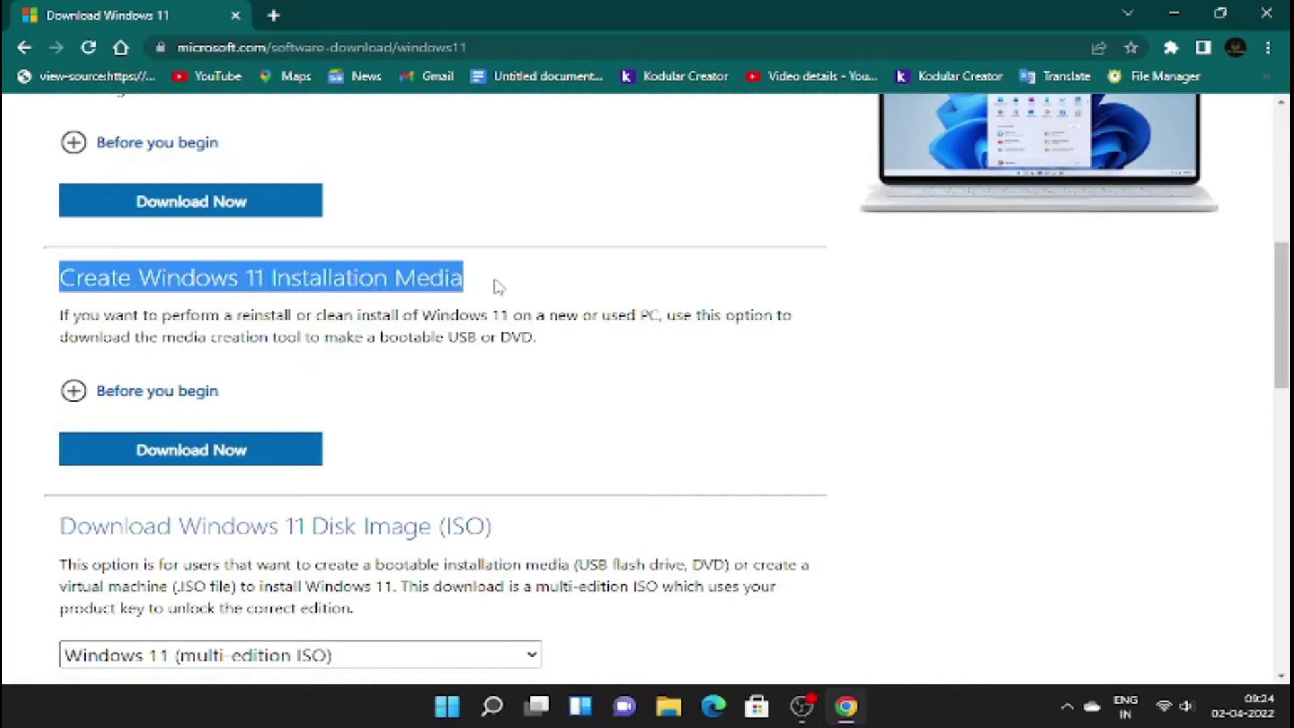
{"action": "left_click", "coordinate": [509, 286]}
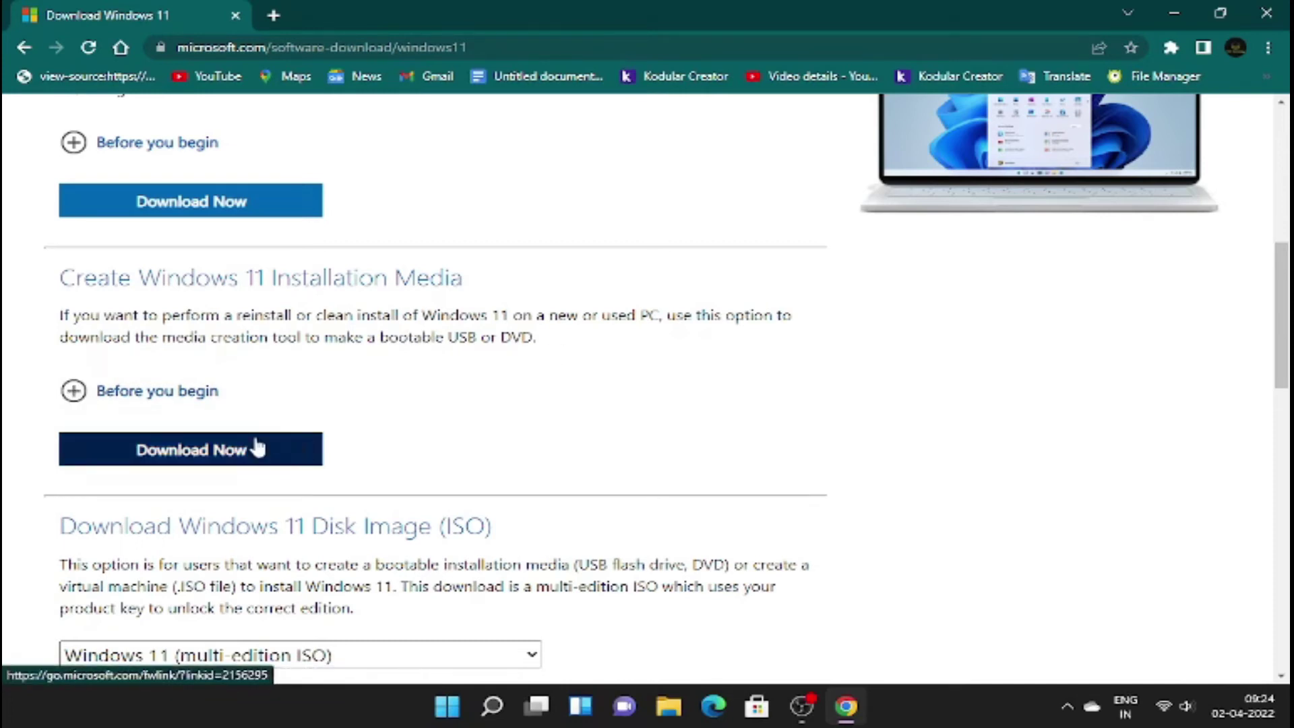
{"action": "left_click", "coordinate": [278, 455]}
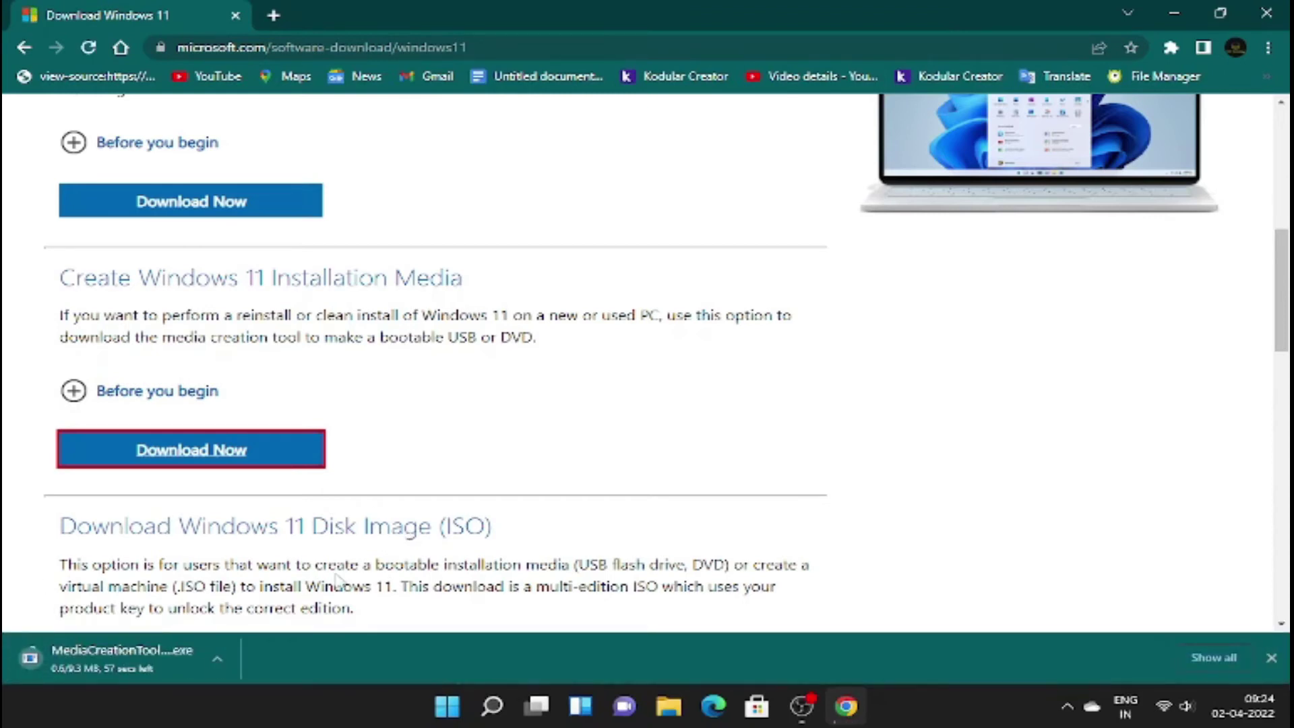
Check the options for the running download, and examine the Downloads folder in File Explorer
{"action": "right_click", "coordinate": [142, 671]}
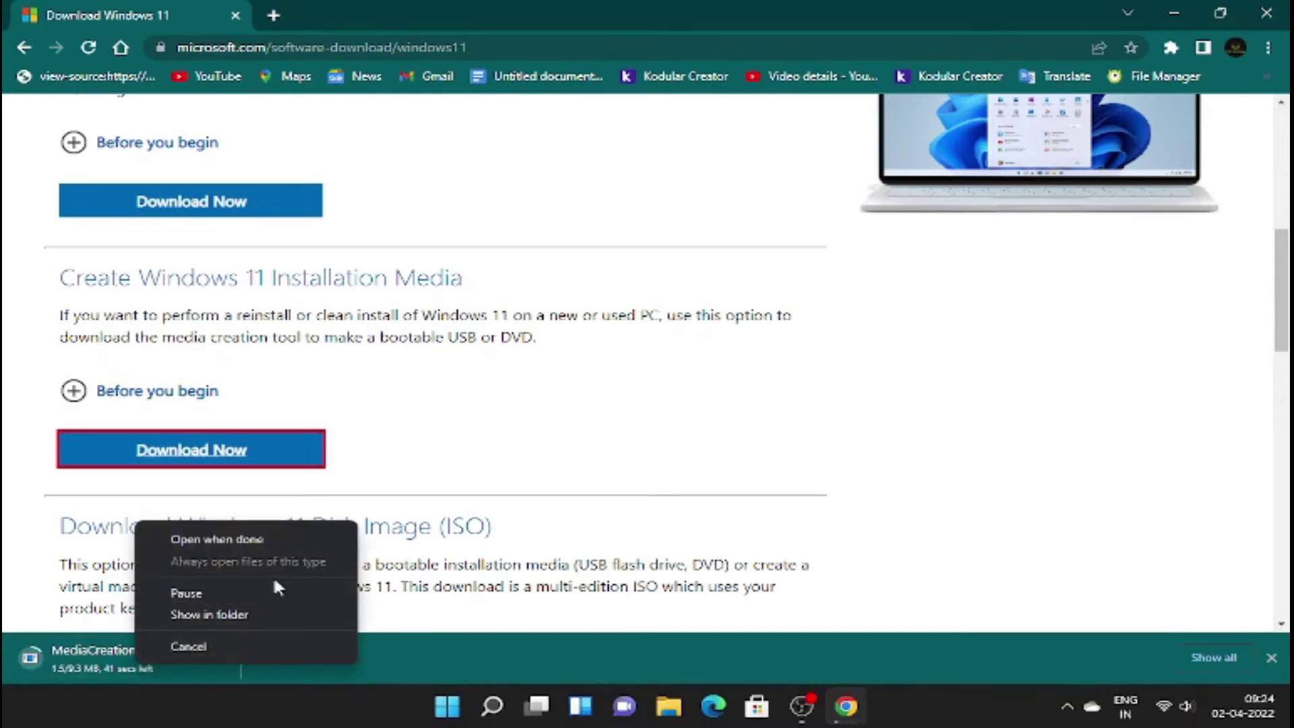
{"action": "left_click", "coordinate": [479, 459]}
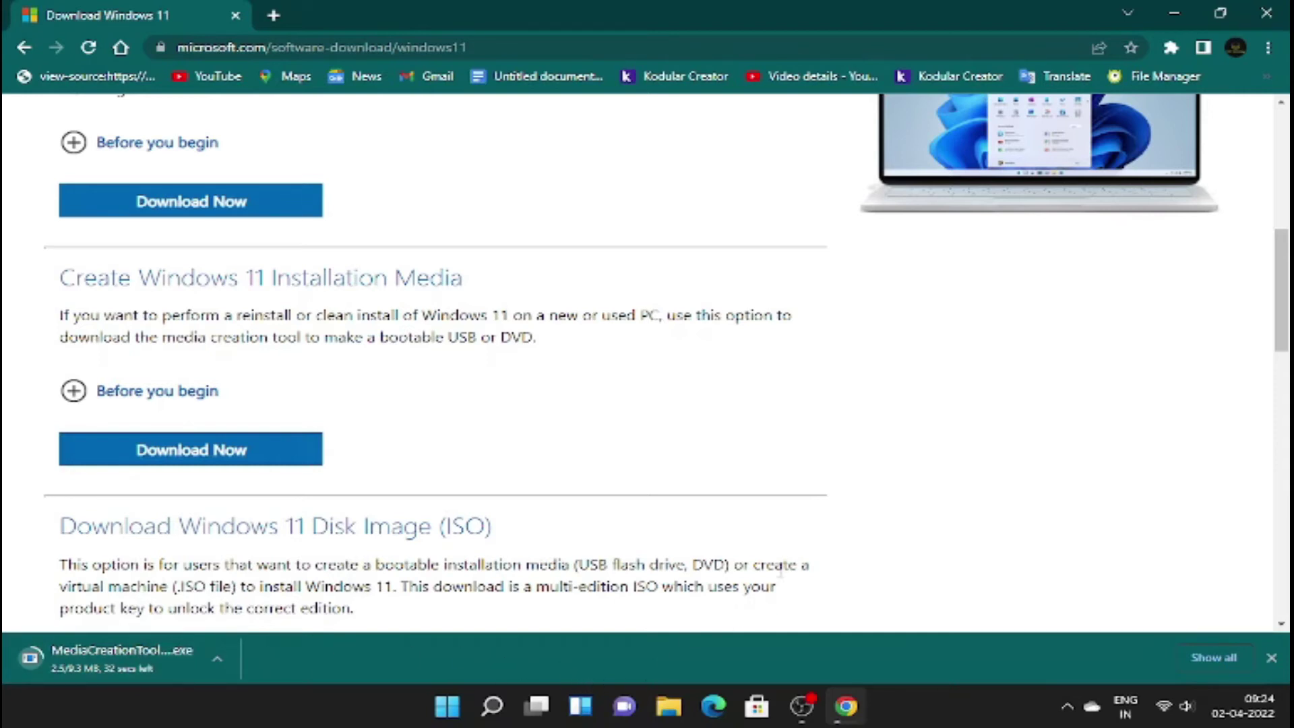
{"action": "left_click", "coordinate": [664, 703]}
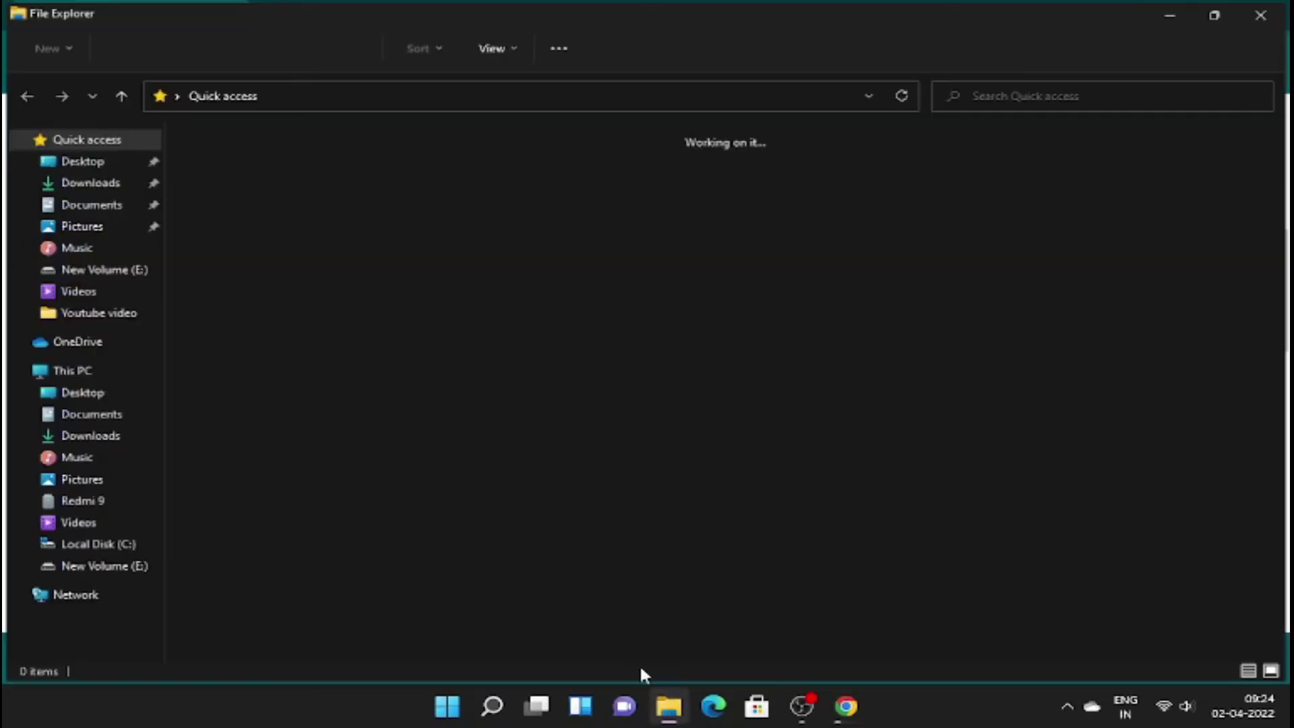
{"action": "left_click", "coordinate": [101, 438]}
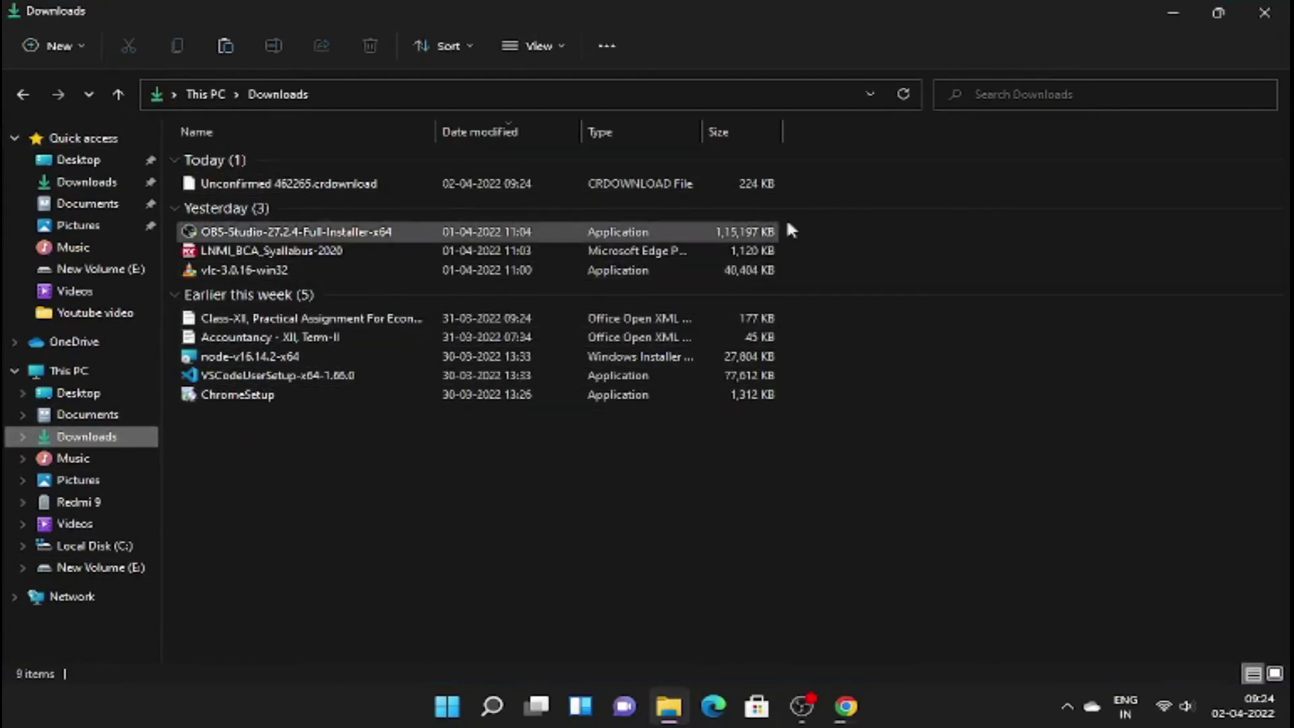
{"action": "left_click", "coordinate": [1173, 12]}
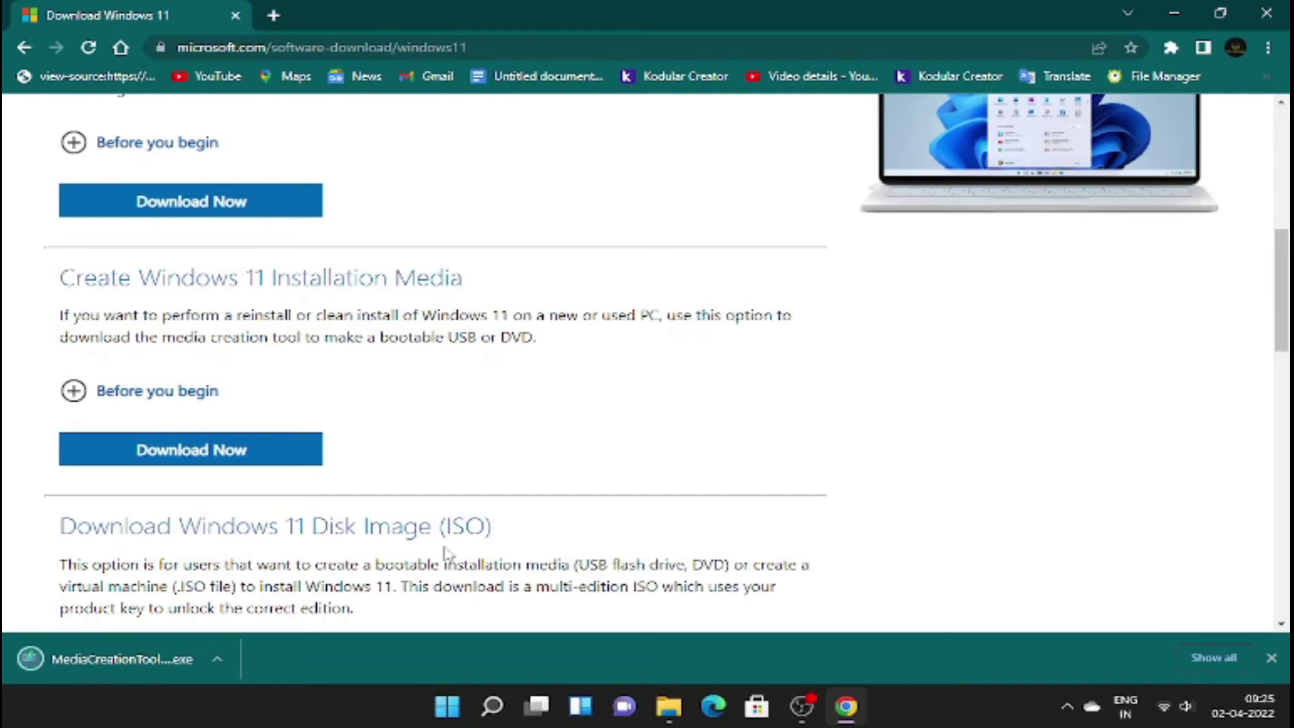
Run the downloaded MediaCreationTool, accept the license terms and continue with the recommended language and edition
{"action": "left_click", "coordinate": [94, 671]}
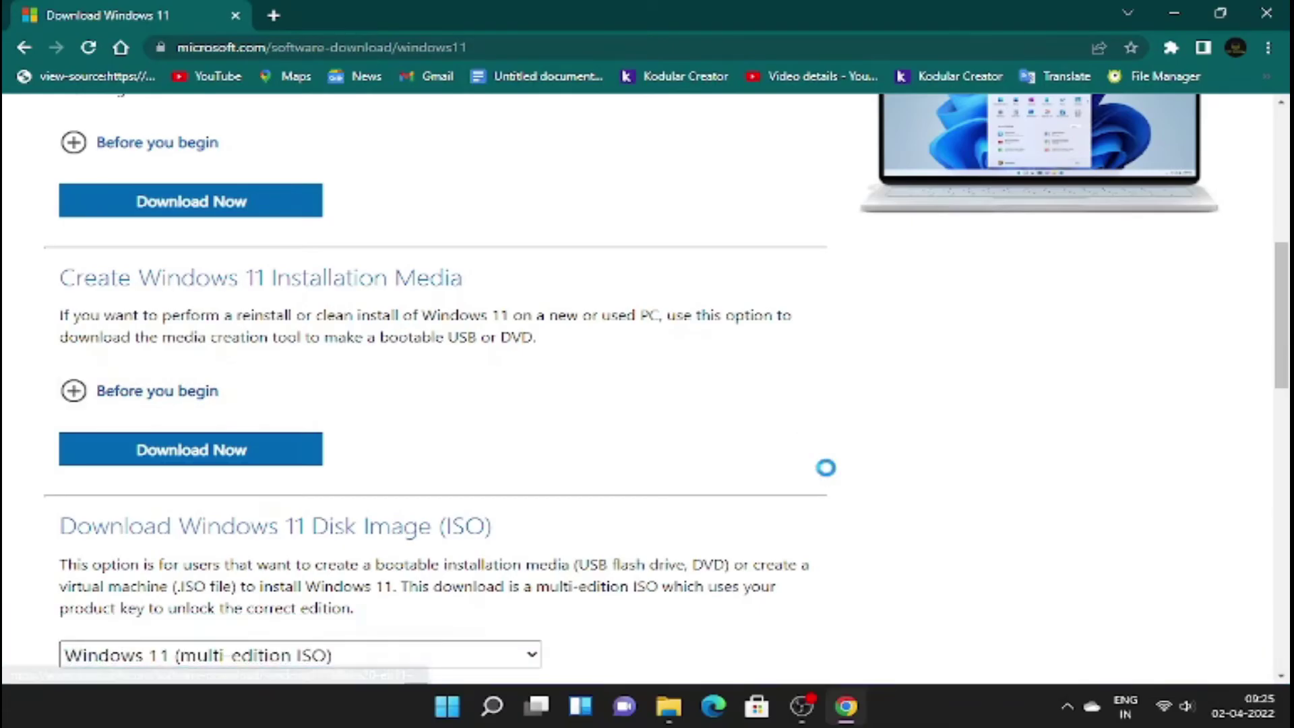
{"action": "mouse_move", "coordinate": [592, 115]}
{"action": "left_mouse_down"}
{"action": "mouse_move", "coordinate": [616, 121]}
{"action": "mouse_move", "coordinate": [596, 121]}
{"action": "left_mouse_up"}
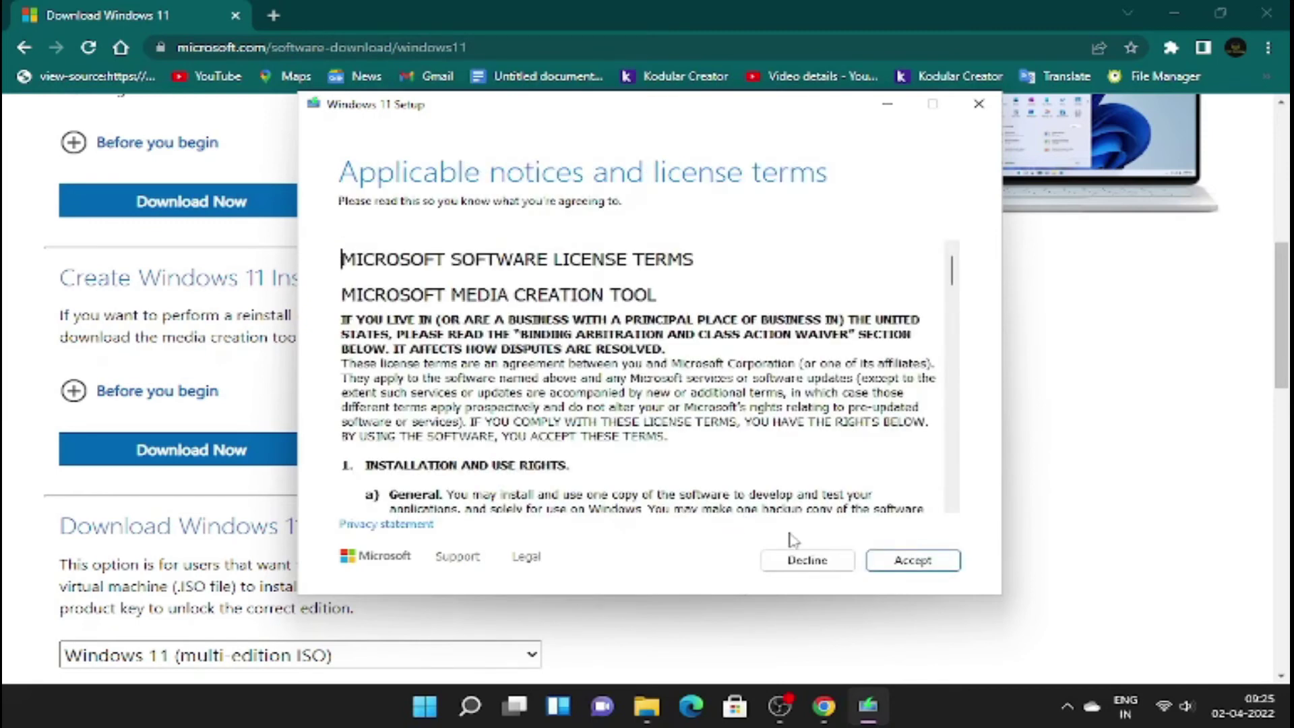
{"action": "left_click", "coordinate": [929, 565]}
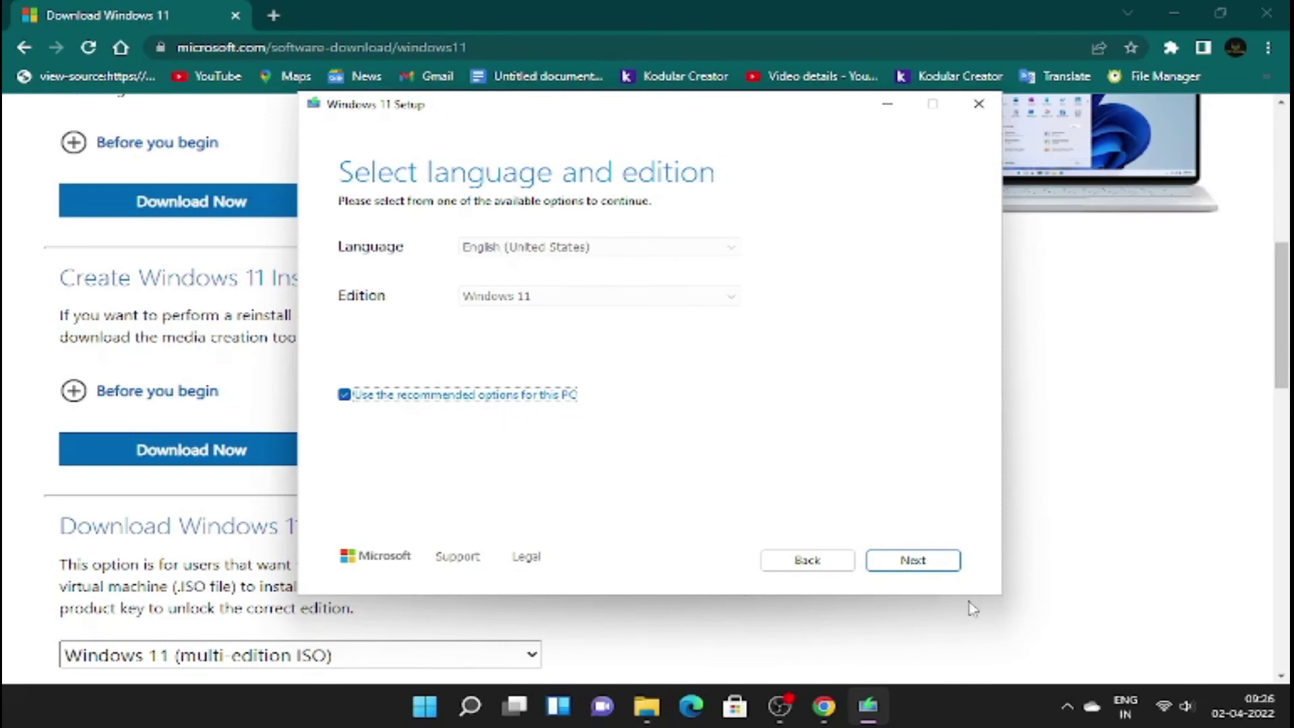
{"action": "left_click", "coordinate": [887, 564]}
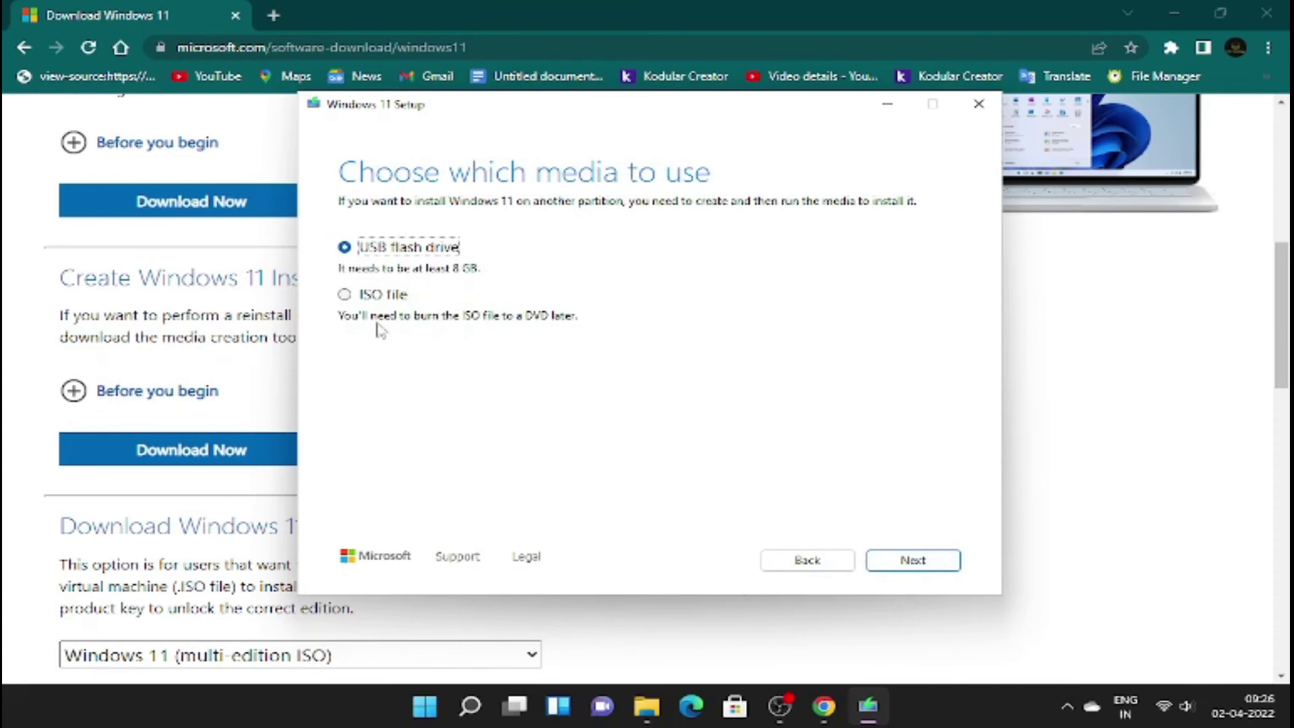
Choose ISO file as the media to use and continue to the save location
{"action": "left_click", "coordinate": [345, 295]}
{"action": "left_click", "coordinate": [345, 248]}
{"action": "left_click", "coordinate": [344, 296]}
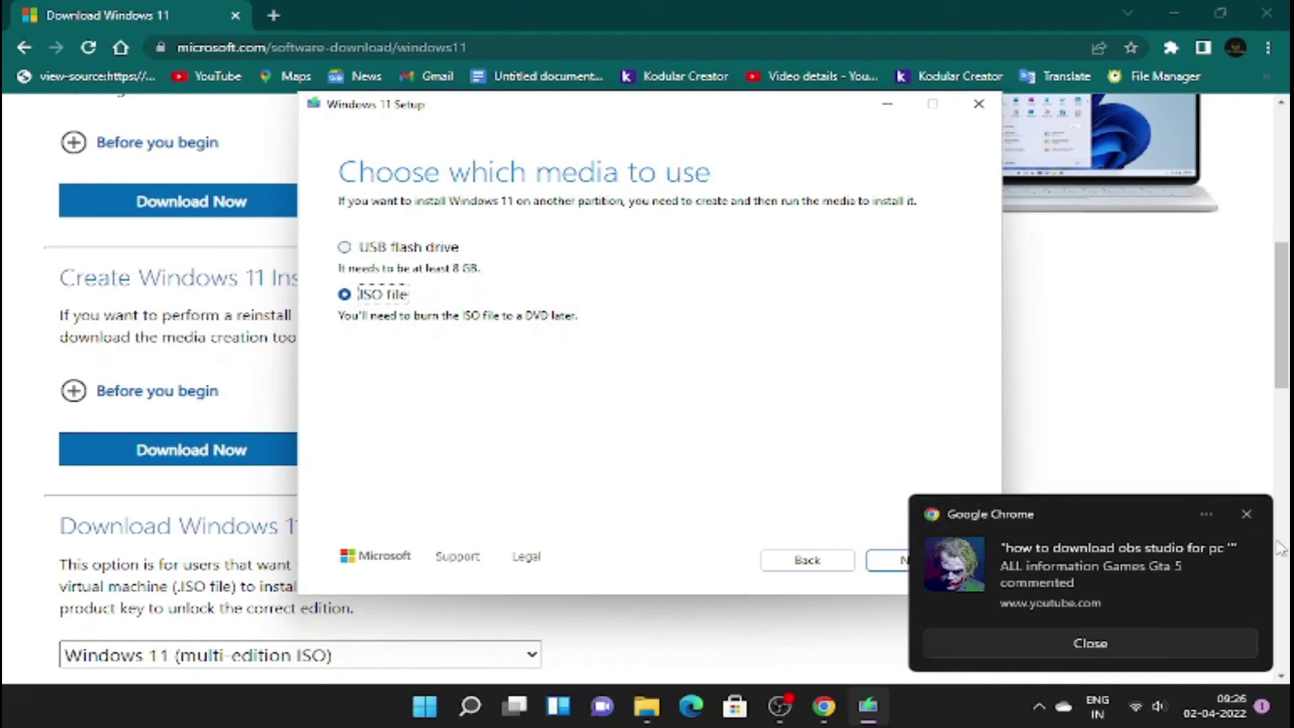
{"action": "left_click", "coordinate": [1253, 511]}
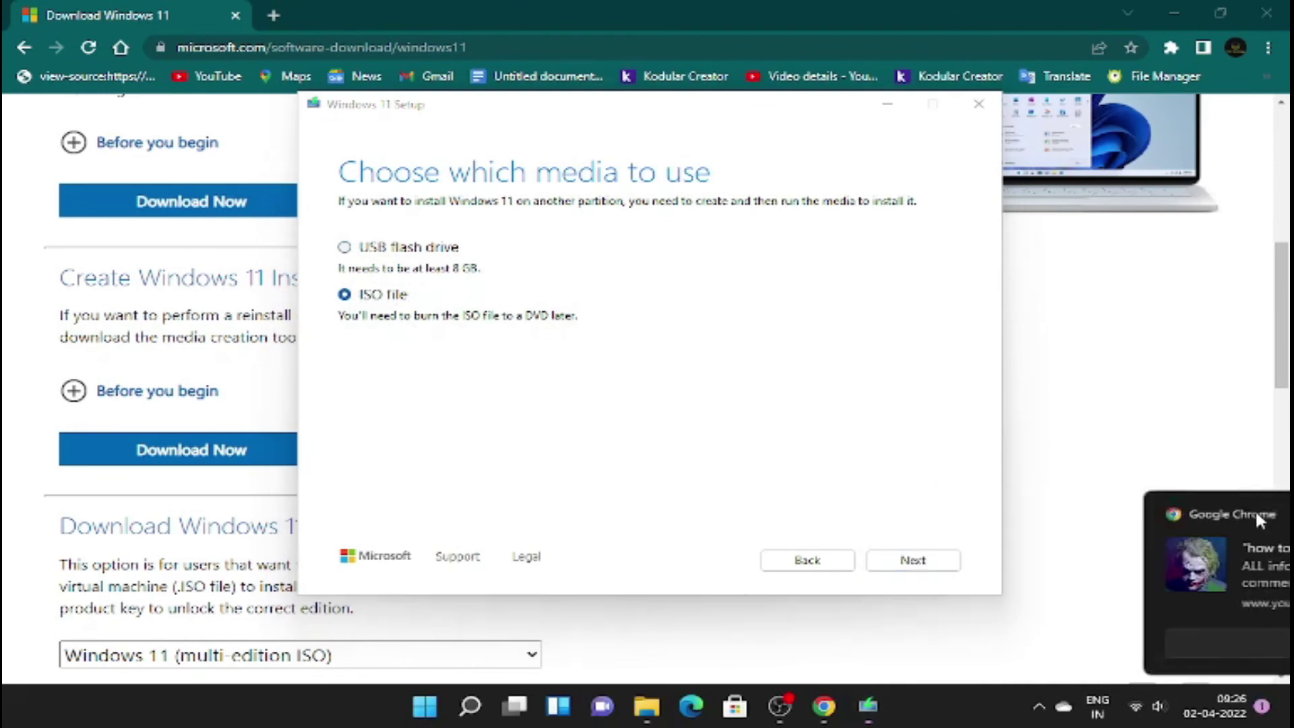
{"action": "left_click", "coordinate": [344, 247]}
{"action": "left_click", "coordinate": [345, 294]}
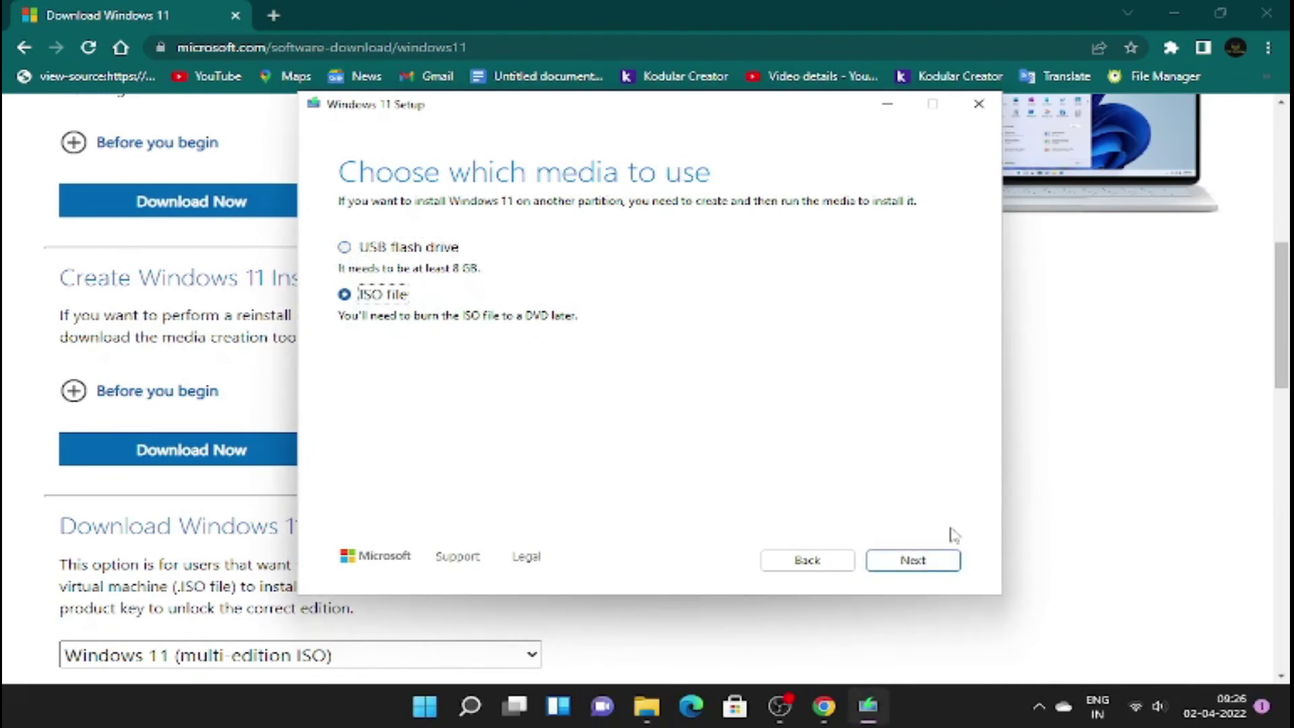
{"action": "left_click", "coordinate": [942, 562]}
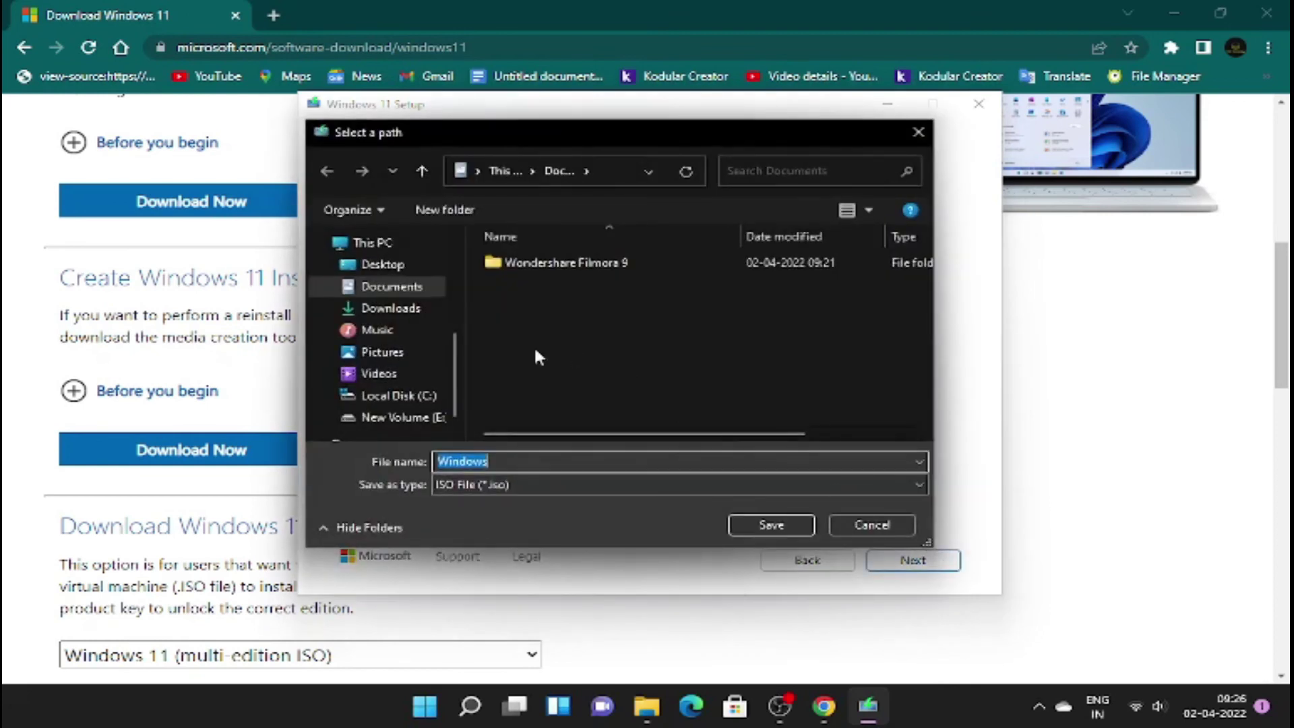
Save the ISO file as Windows on the New Volume (E:) drive
{"action": "scroll", "coordinate": [378, 377], "scroll_direction": "down", "scroll_amount": 1}
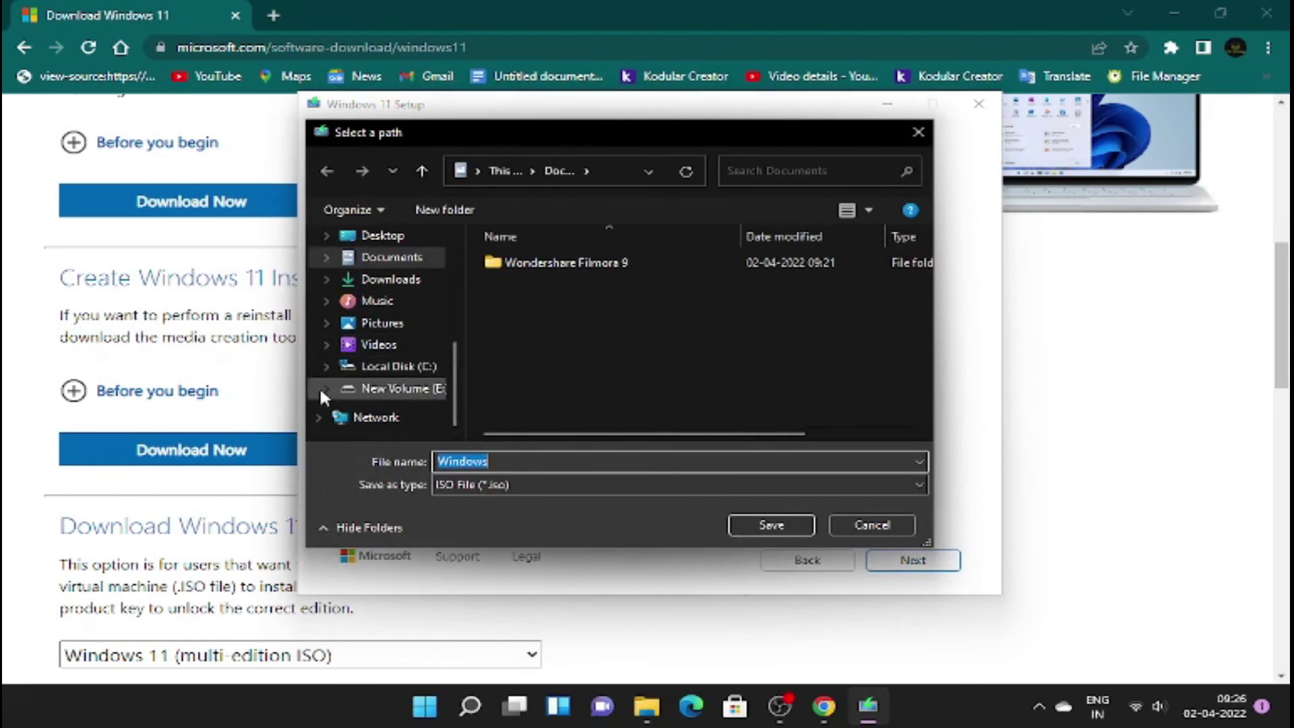
{"action": "left_click", "coordinate": [437, 396]}
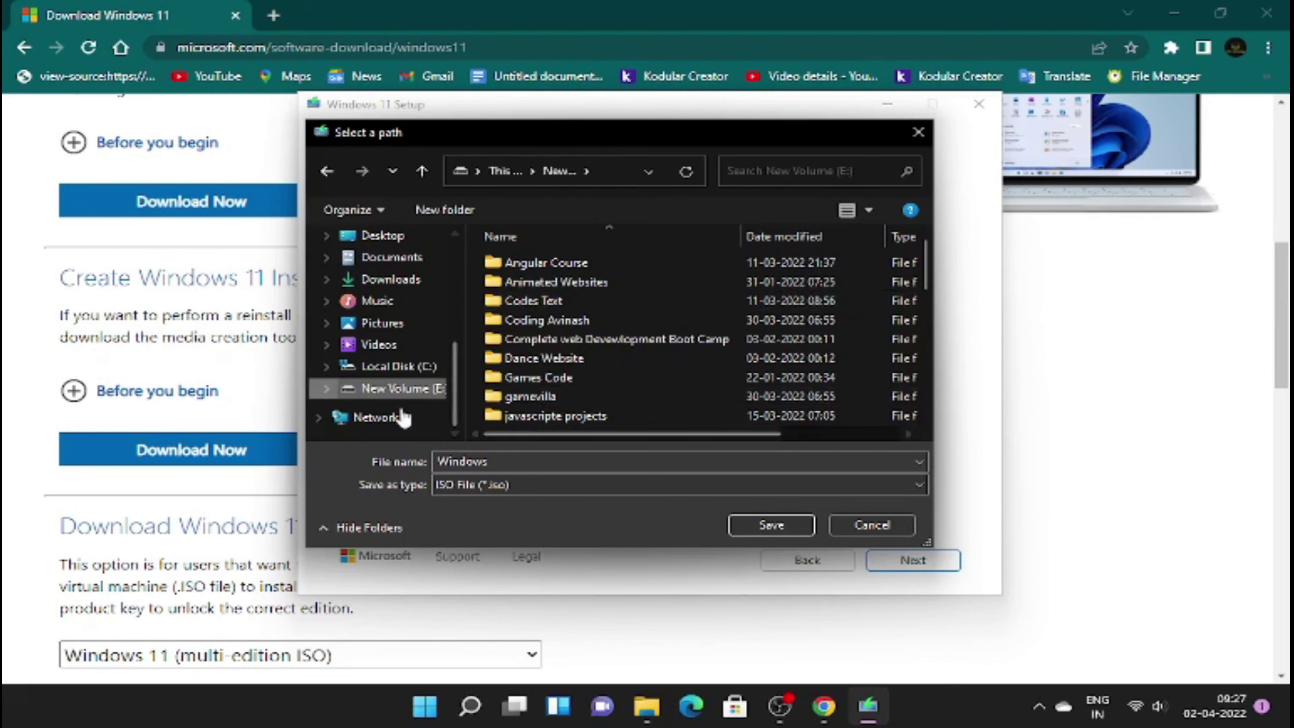
{"action": "left_click", "coordinate": [776, 526]}
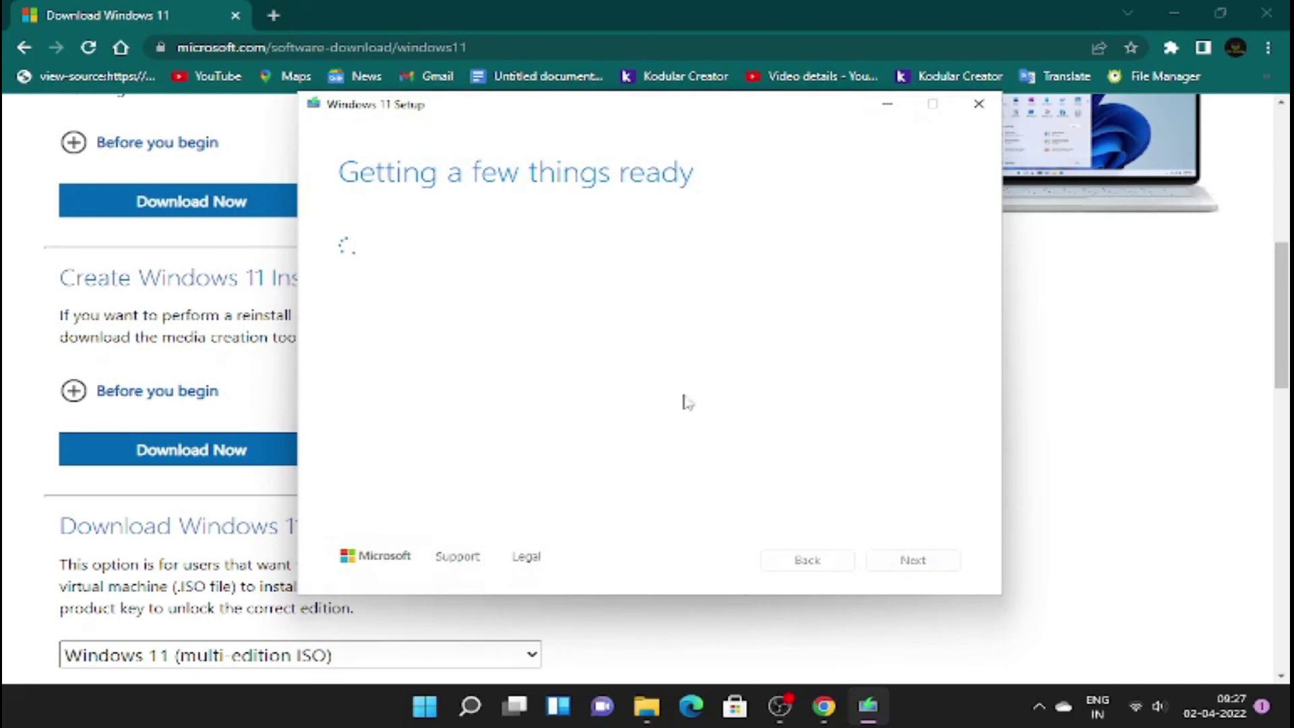